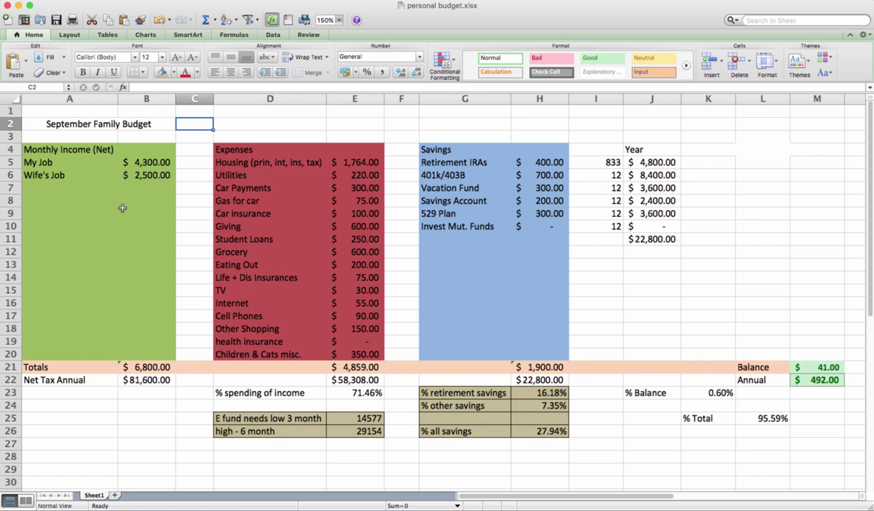
# Review the Wife's Job income and the income, expenses, savings and balance total formulas
pyautogui.click(151, 171)
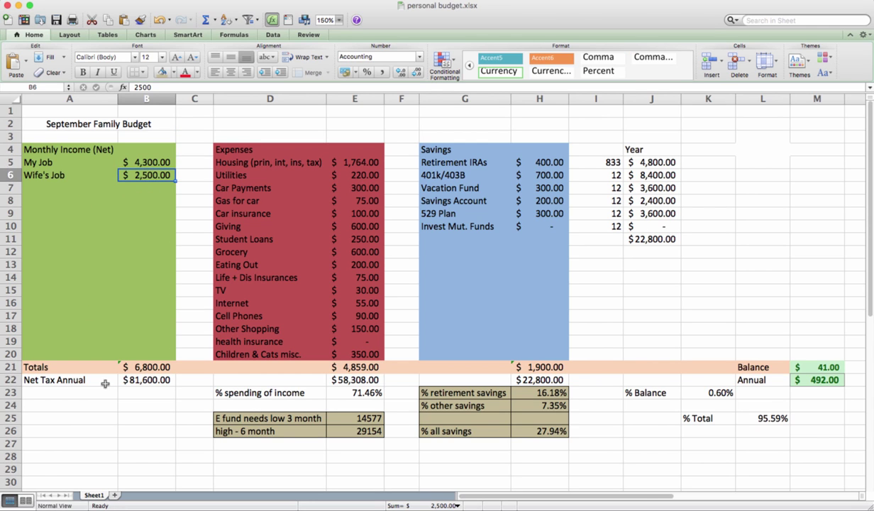
pyautogui.click(144, 366)
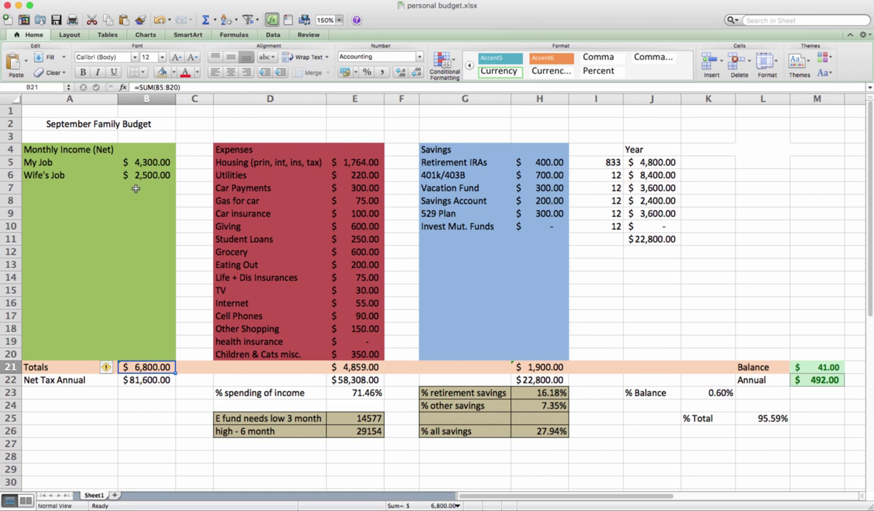
pyautogui.click(357, 364)
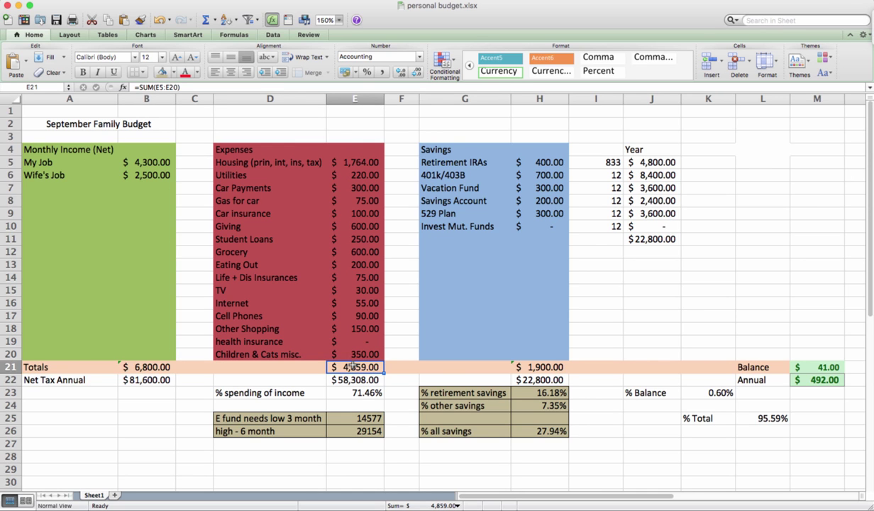
pyautogui.click(518, 366)
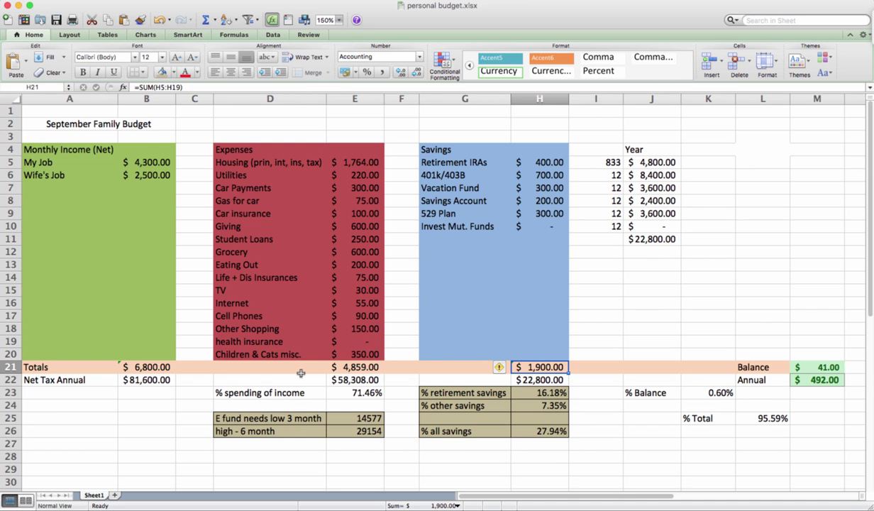
pyautogui.click(147, 367)
pyautogui.click(338, 363)
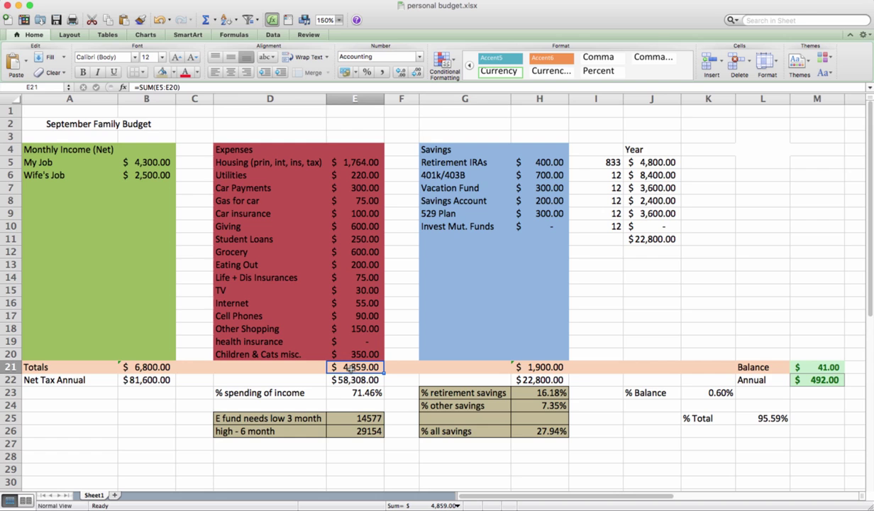
pyautogui.click(531, 366)
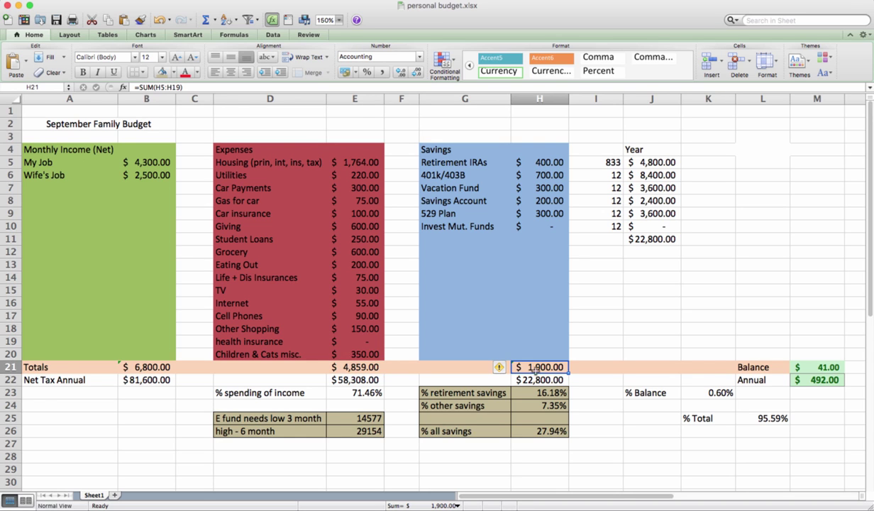
pyautogui.click(821, 367)
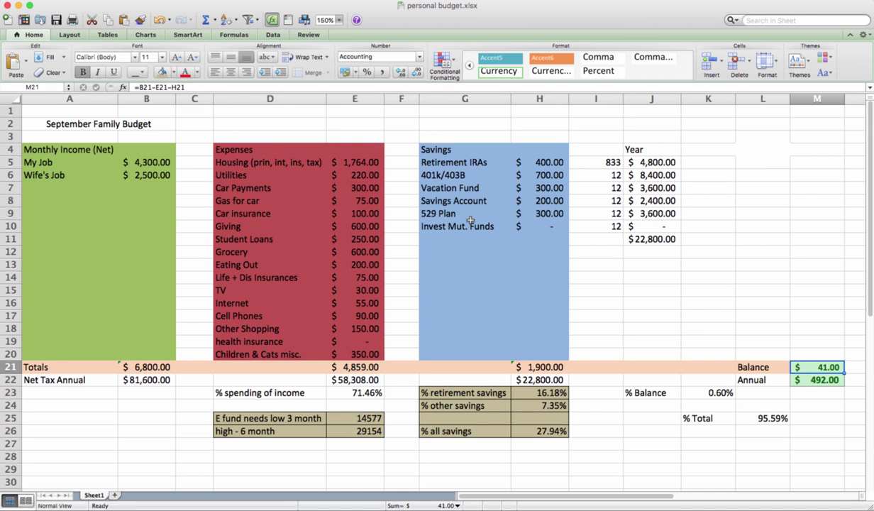
# Change the Savings Account amount in H8 to 241
pyautogui.click(519, 199)
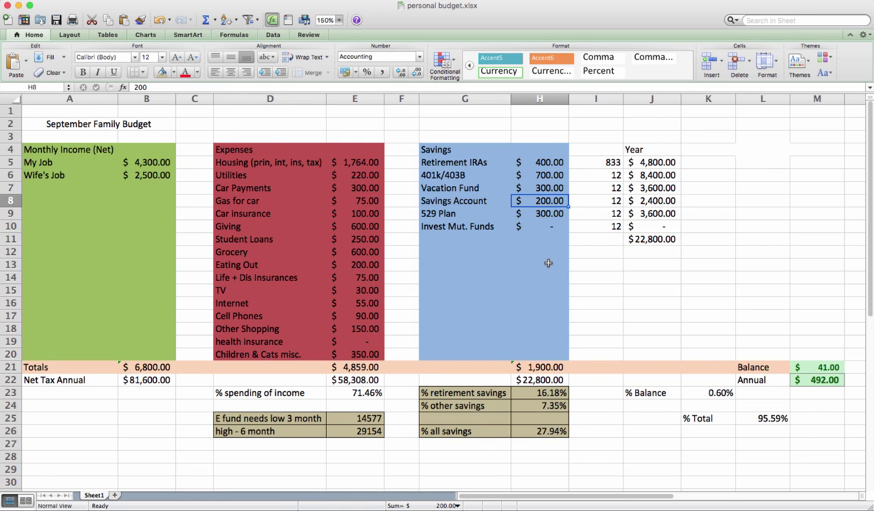
pyautogui.write('241')
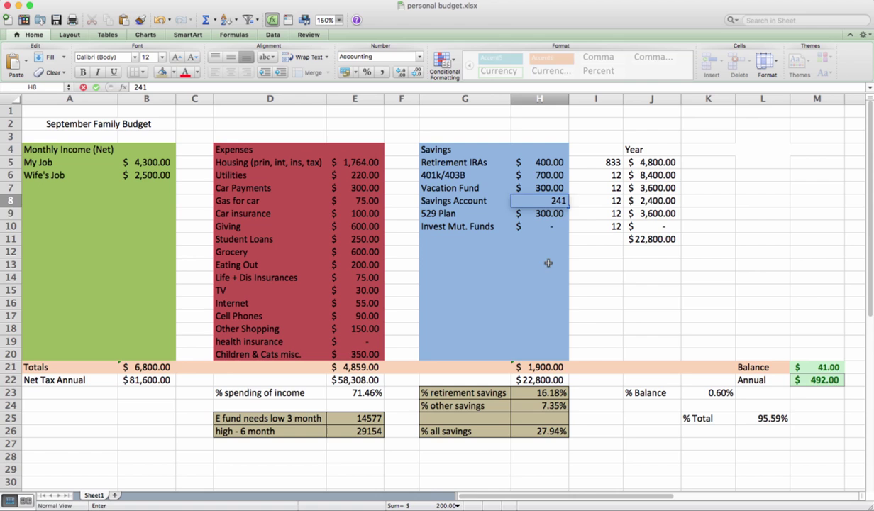
pyautogui.press('Return')
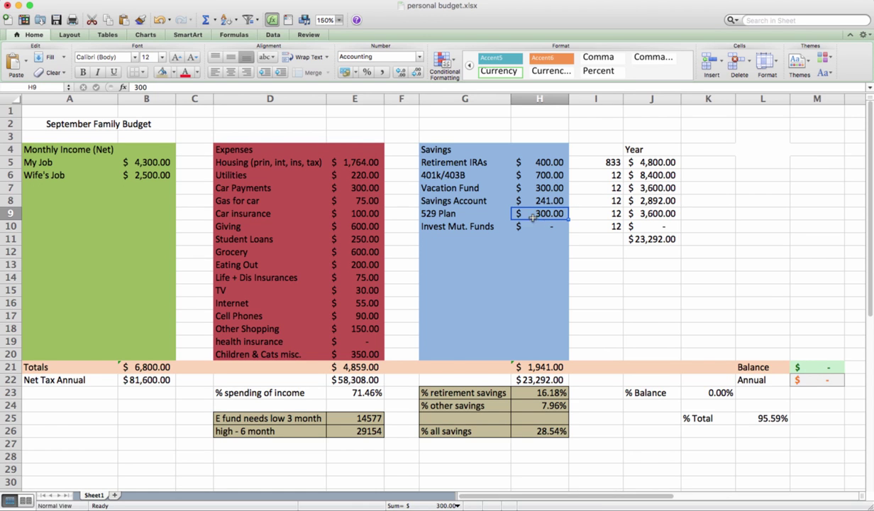
# Try 200 for Other Shopping in E18, then settle on 100
pyautogui.click(357, 329)
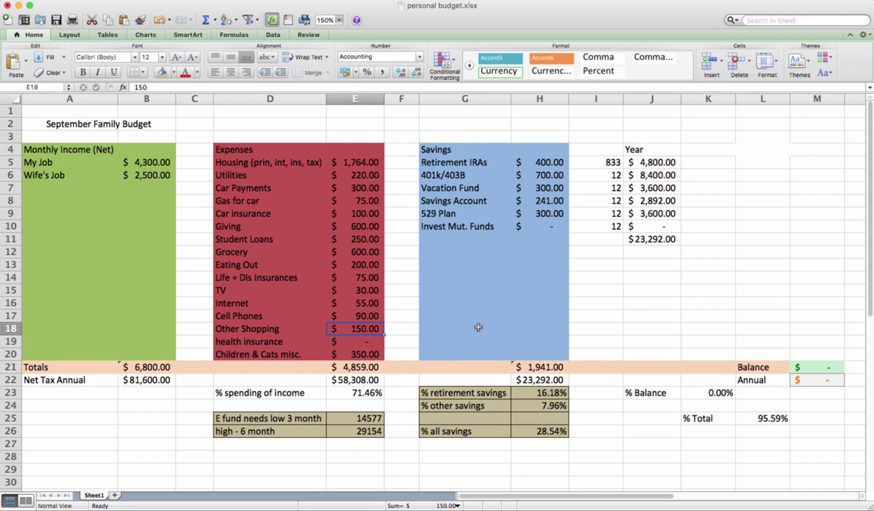
pyautogui.write('200')
pyautogui.press('Return')
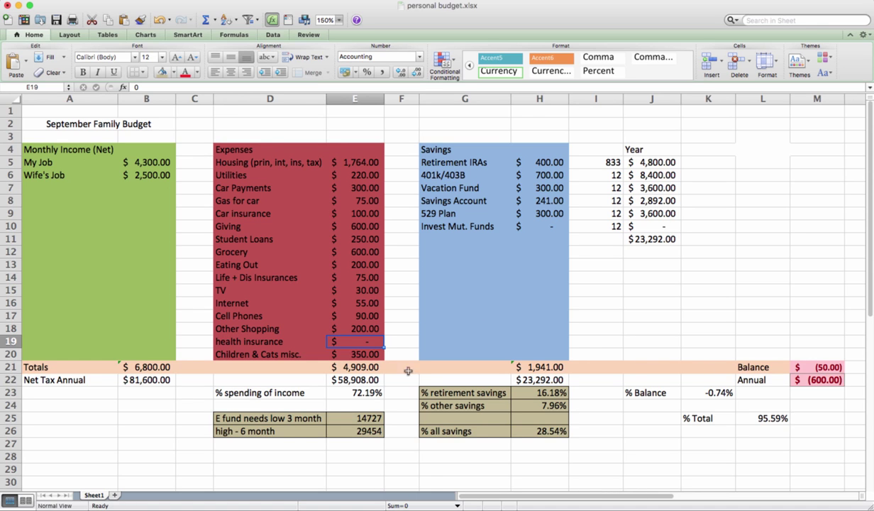
pyautogui.click(366, 330)
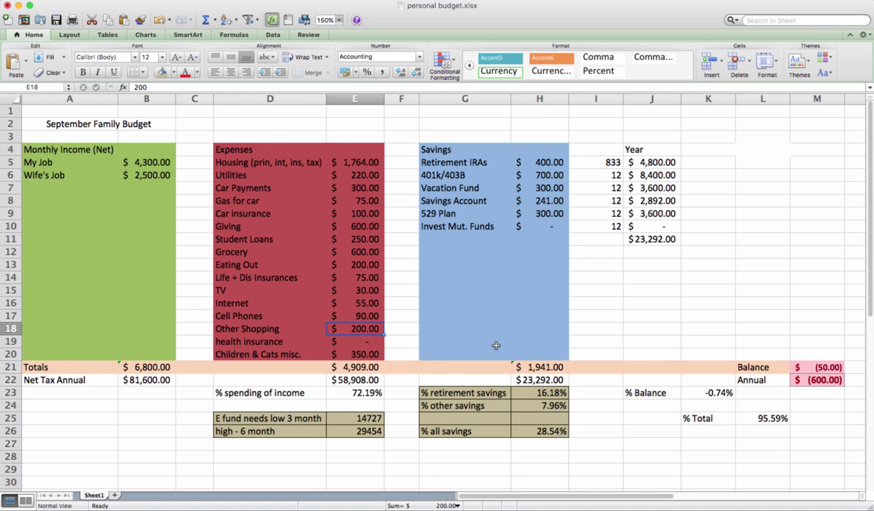
pyautogui.write('100')
pyautogui.press('Return')
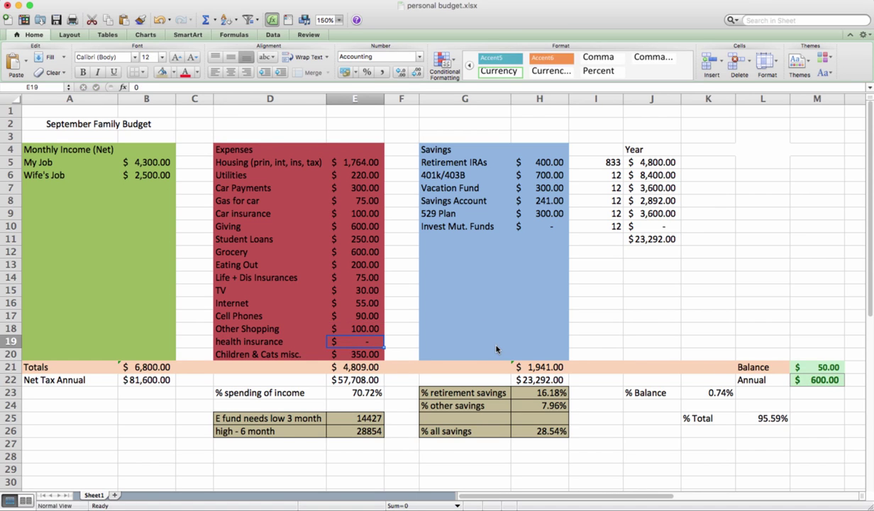
pyautogui.click(348, 419)
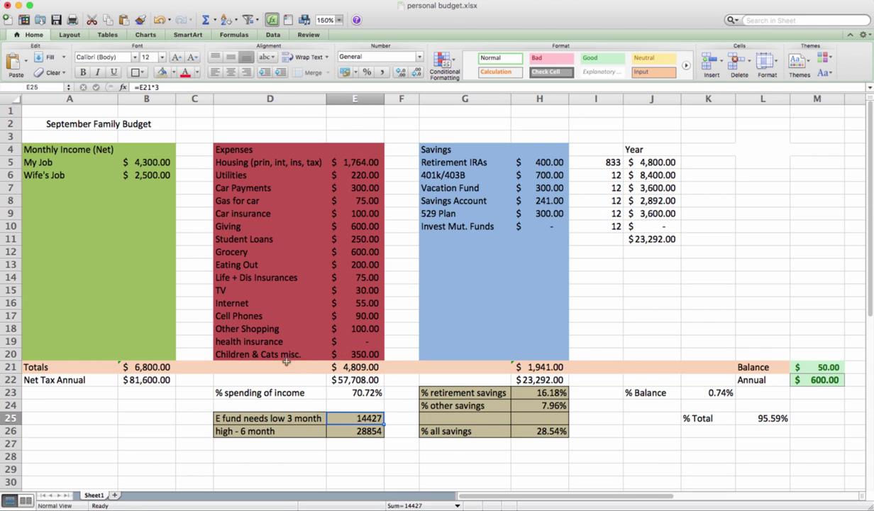
pyautogui.click(349, 367)
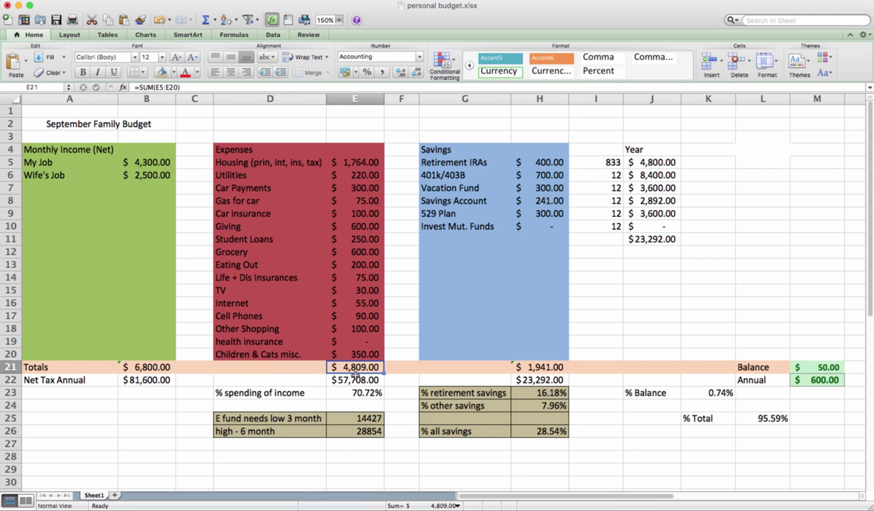
pyautogui.click(339, 419)
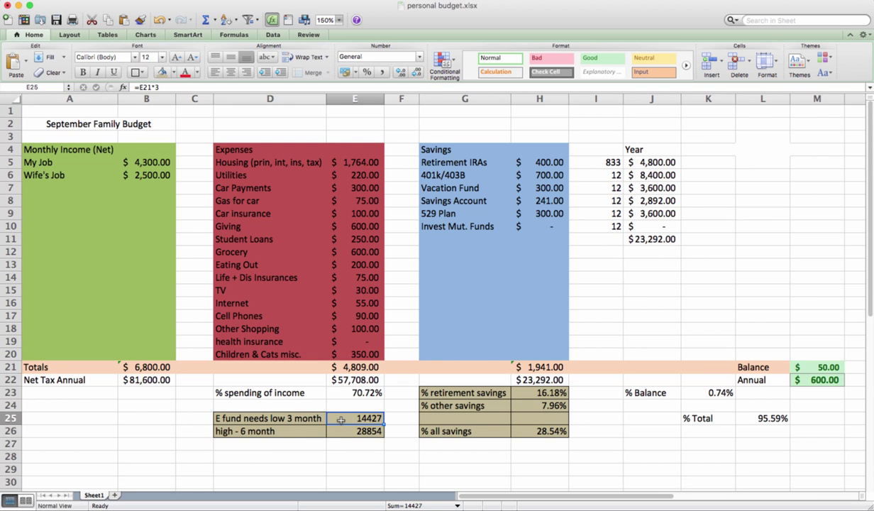
pyautogui.press('Return')
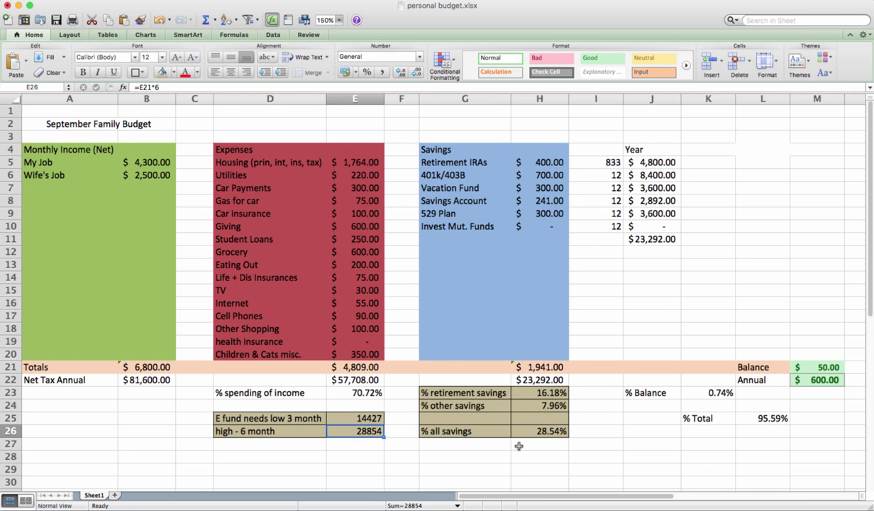
pyautogui.click(531, 392)
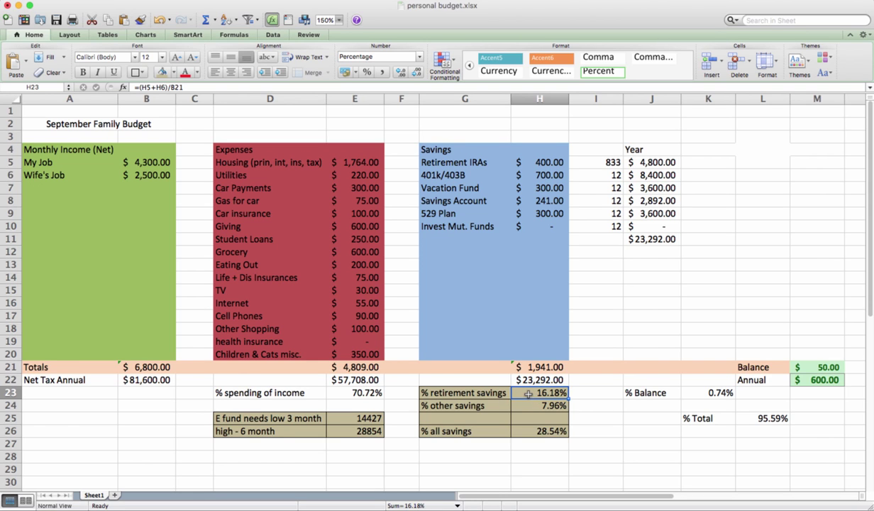
pyautogui.click(512, 404)
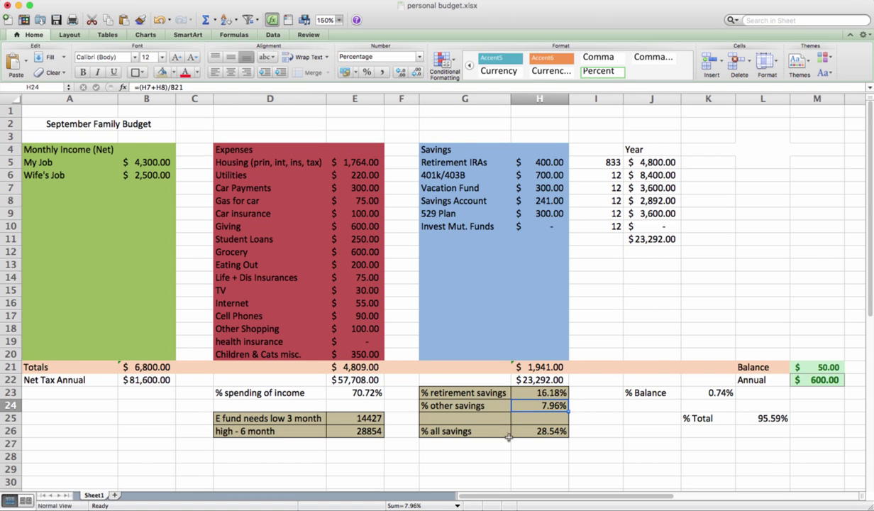
pyautogui.click(519, 431)
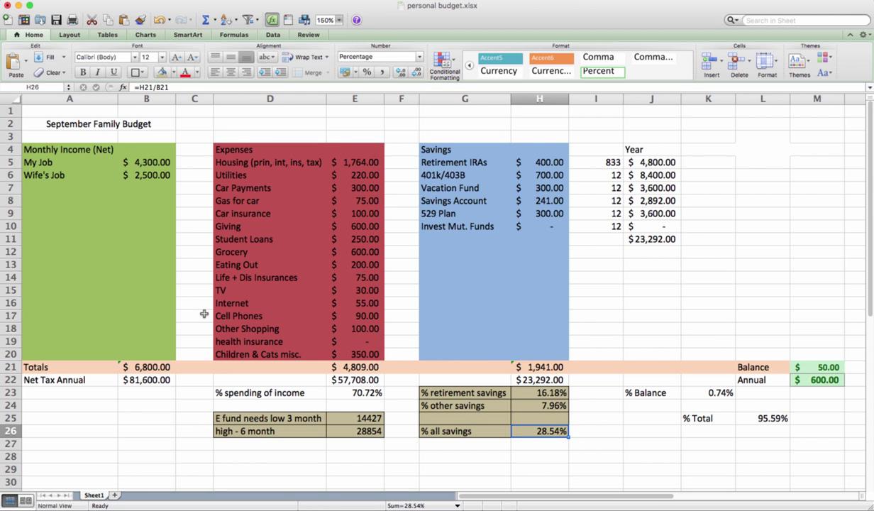
pyautogui.click(141, 162)
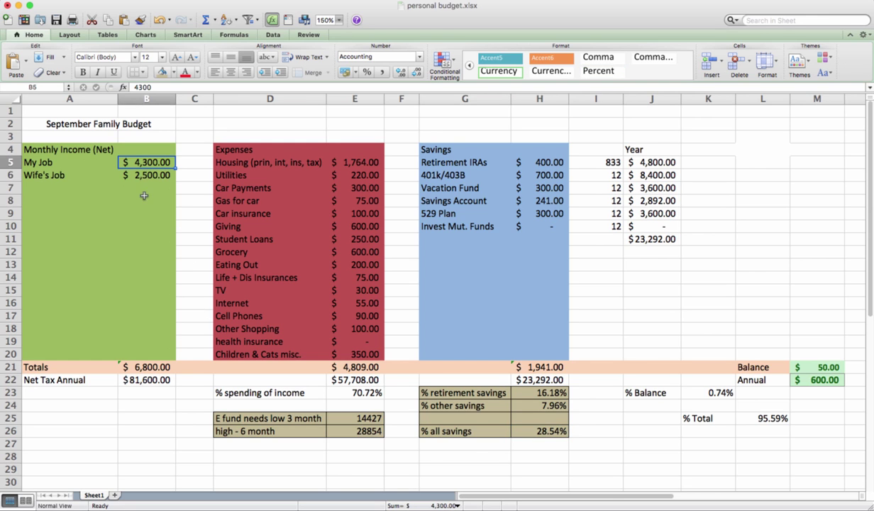
pyautogui.click(146, 367)
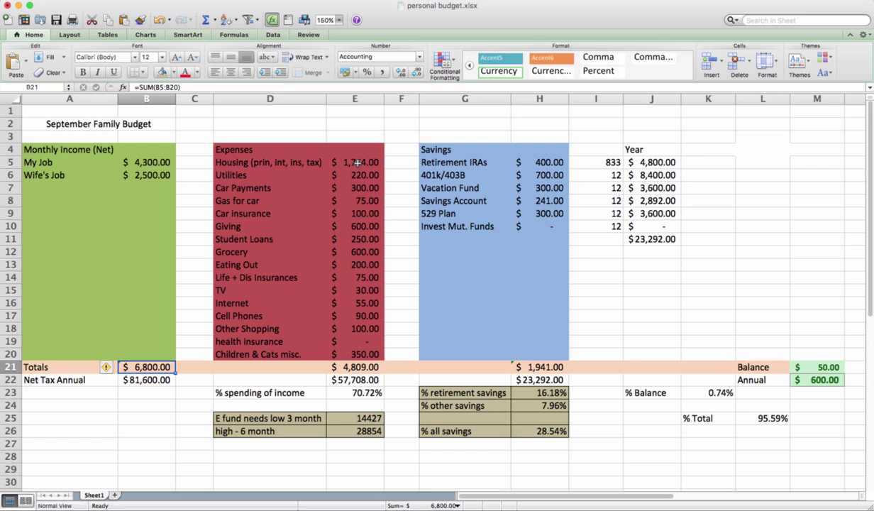
pyautogui.click(349, 365)
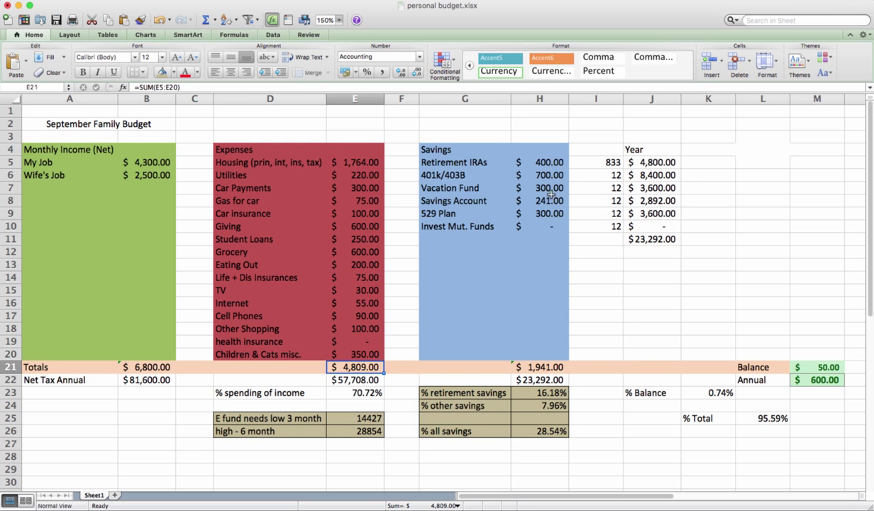
pyautogui.click(537, 367)
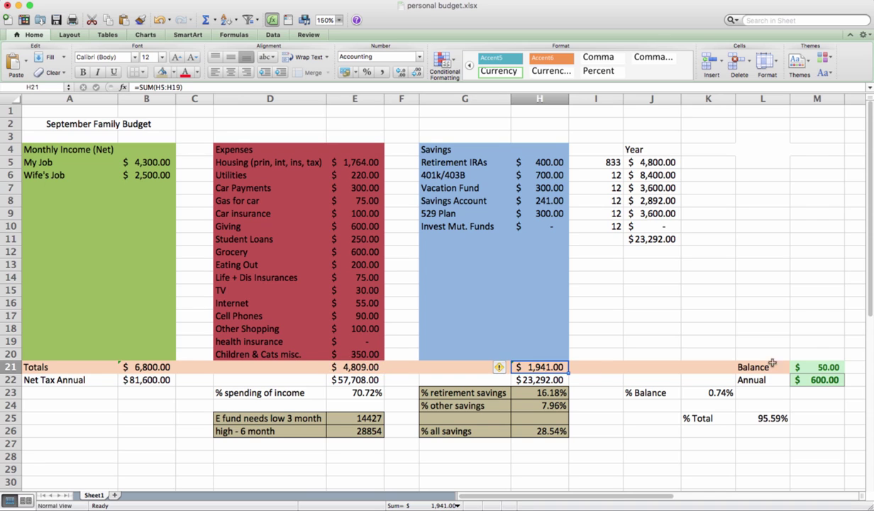
pyautogui.click(805, 355)
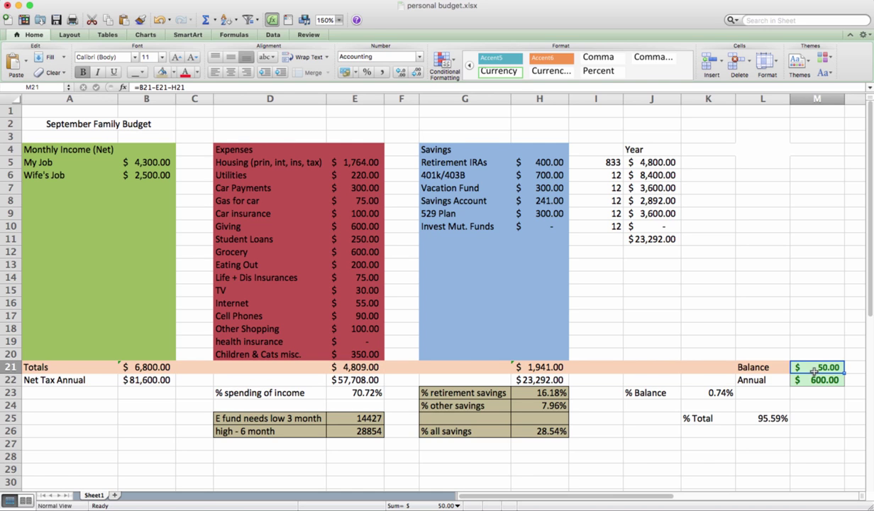
# Set Vacation Fund in H7 to 350, then review the Grocery and Eating Out amounts
pyautogui.click(550, 191)
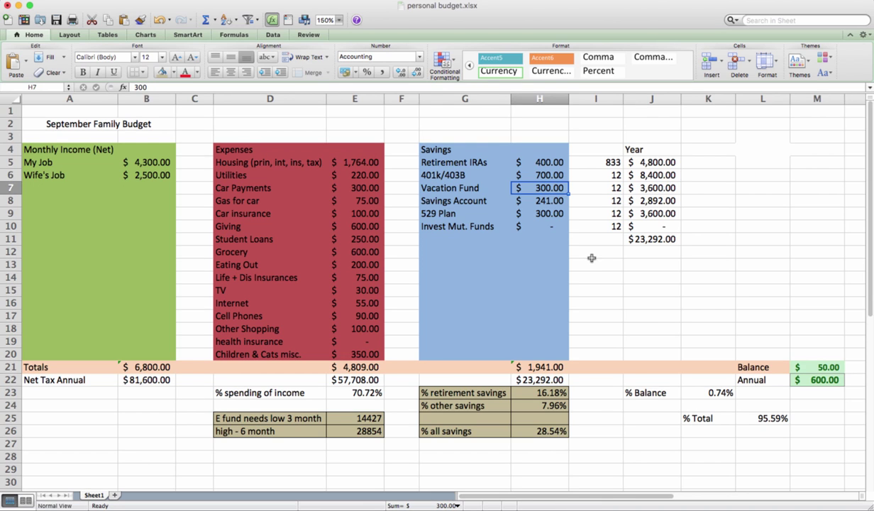
pyautogui.write('350')
pyautogui.press('Return')
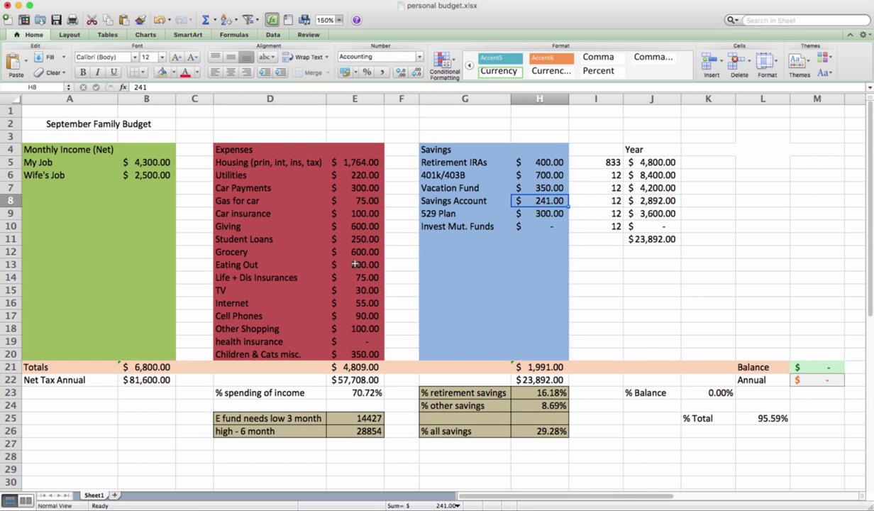
pyautogui.click(342, 252)
pyautogui.click(341, 262)
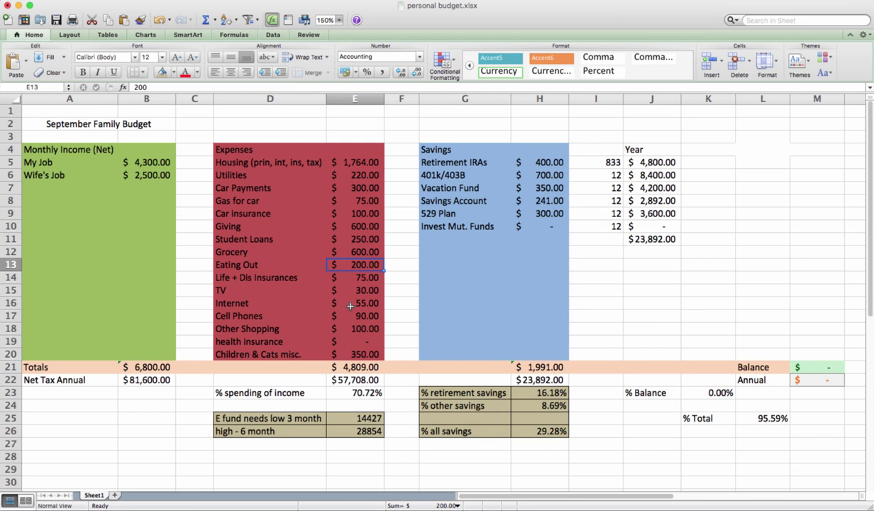